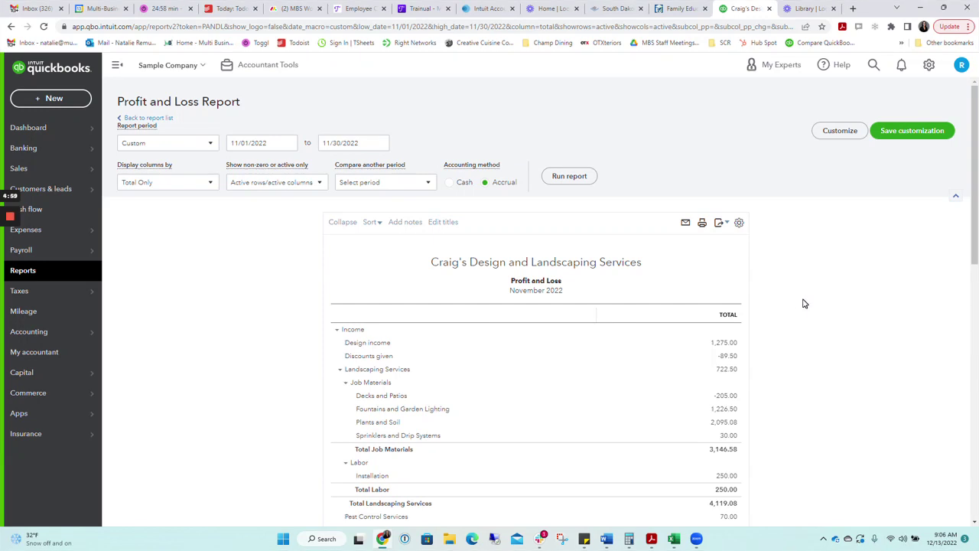
# Review the November 2022 Profit and Loss report down to Utilities and open the Gas and Electric transactions
pyautogui.press('F11')
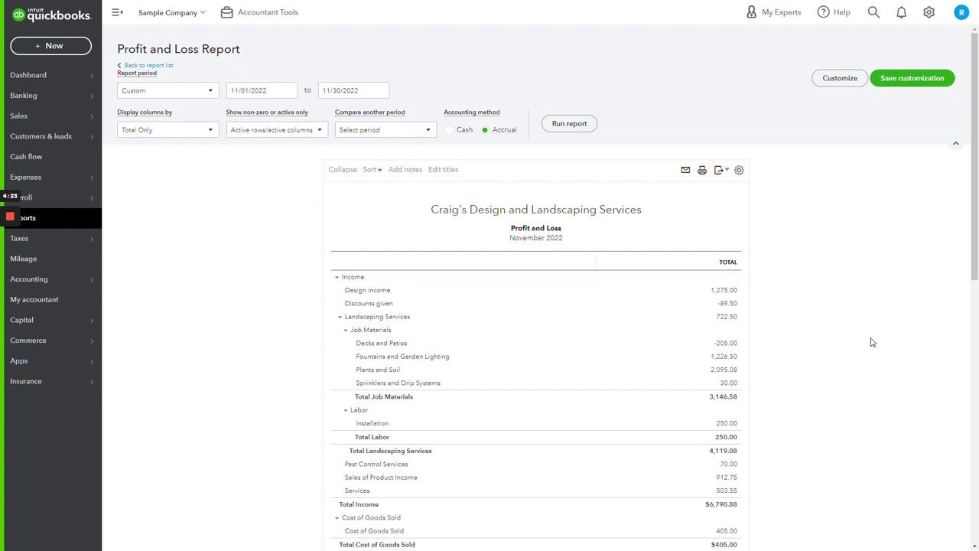
pyautogui.scroll(-1, 870, 342)
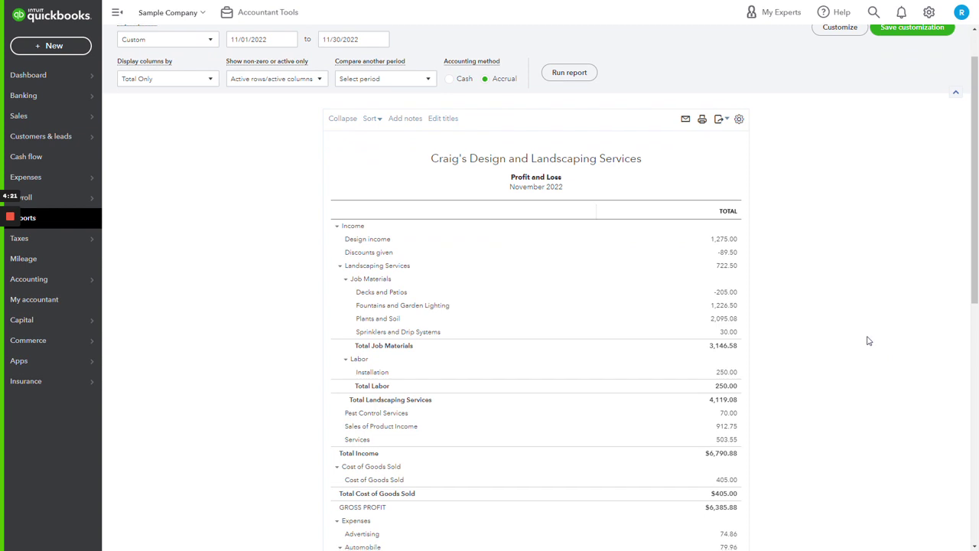
pyautogui.scroll(-2, 869, 334)
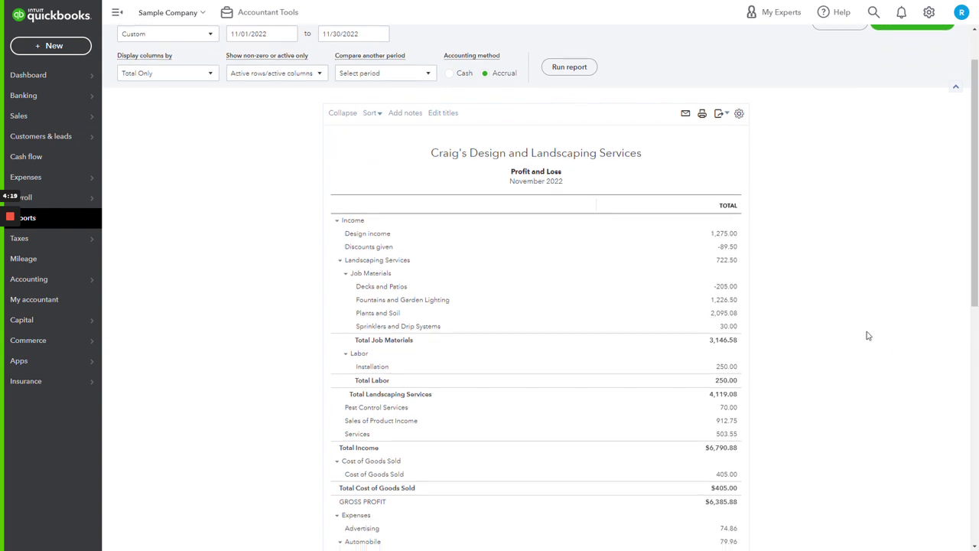
pyautogui.scroll(-1, 867, 335)
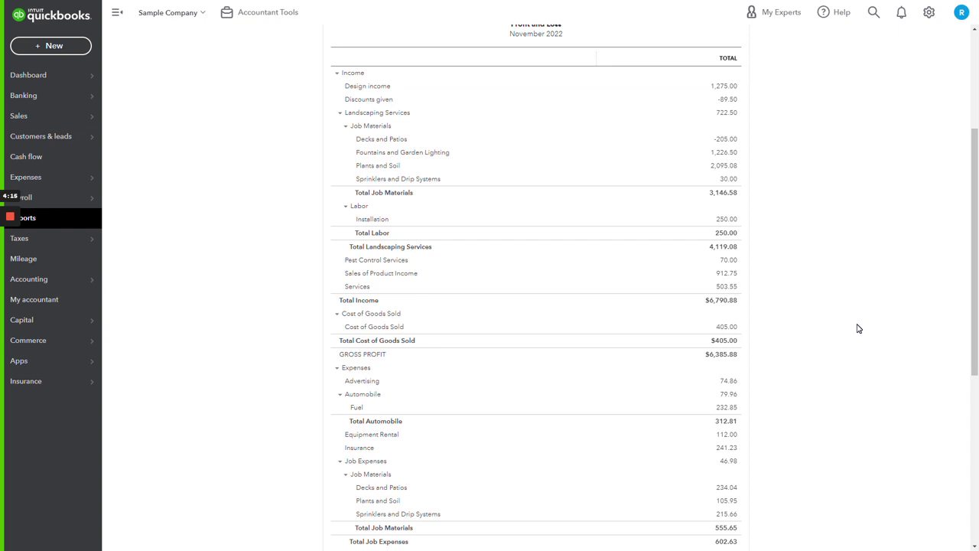
pyautogui.scroll(-2, 854, 327)
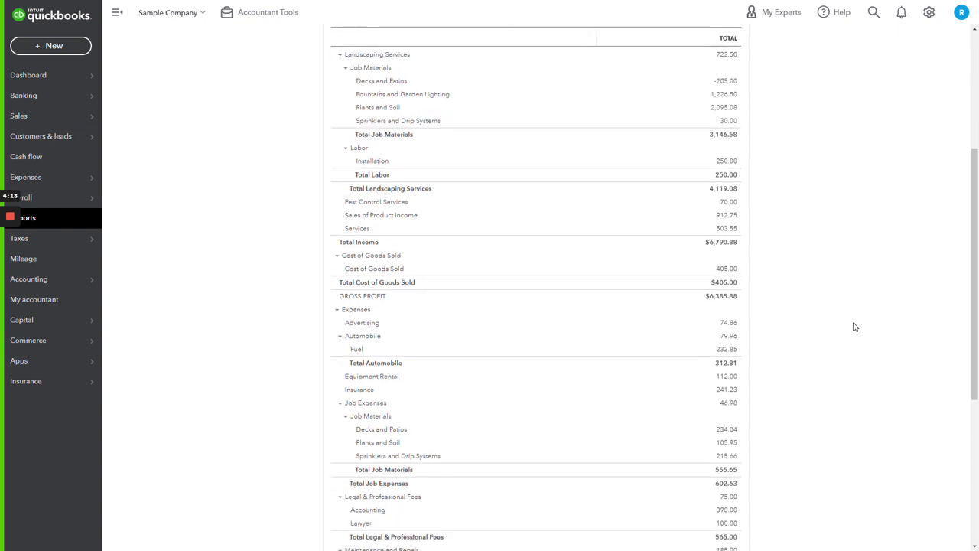
pyautogui.scroll(-2, 853, 325)
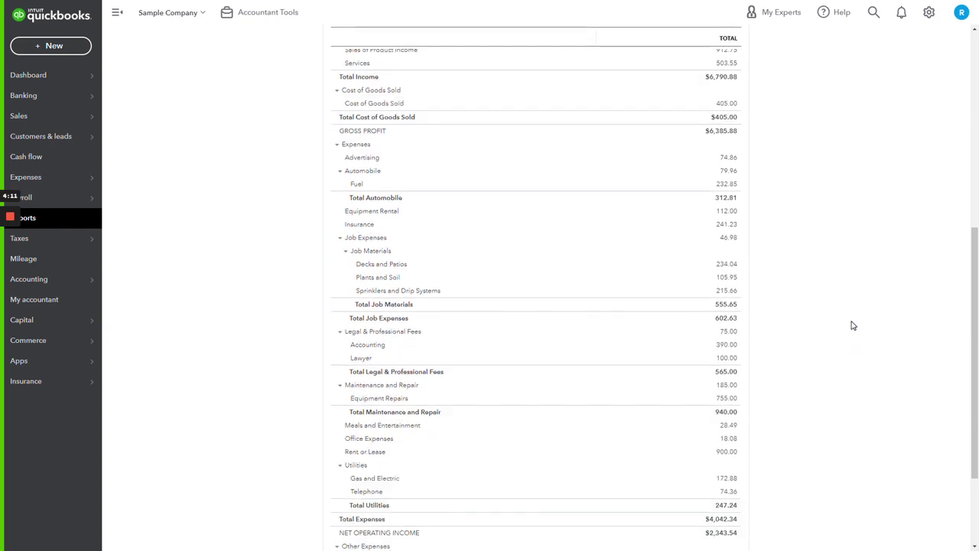
pyautogui.scroll(-2, 851, 324)
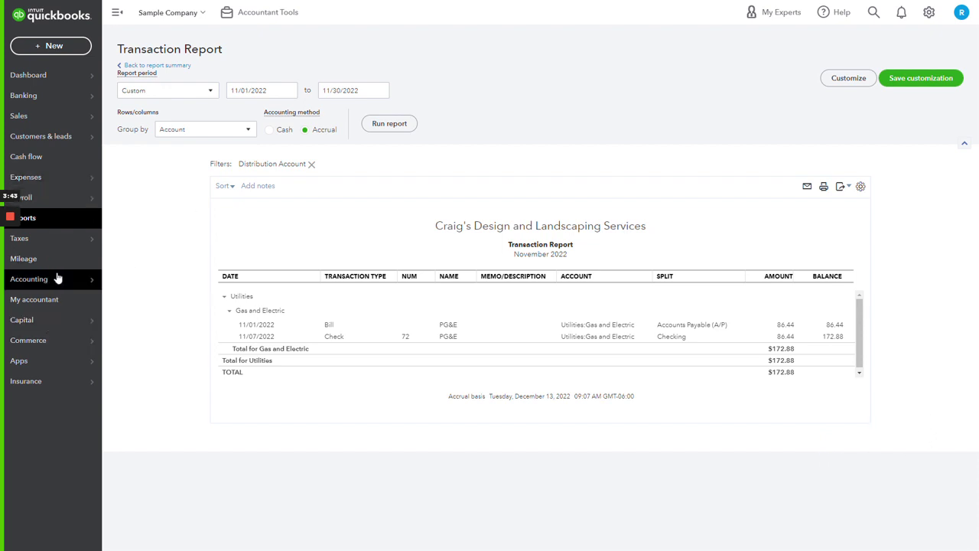
# Open the Accounts payable aging summary report to check for open vendor bills
pyautogui.click(62, 222)
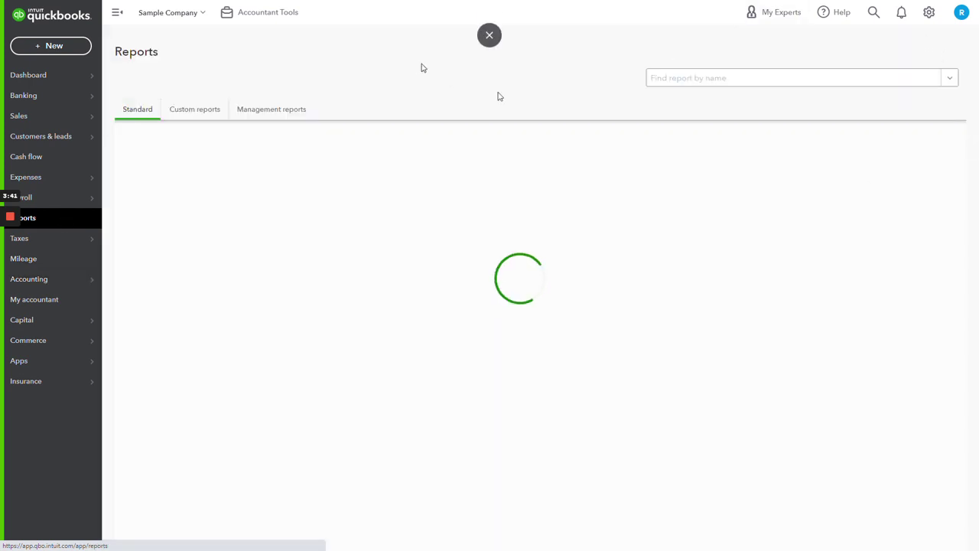
pyautogui.click(260, 181)
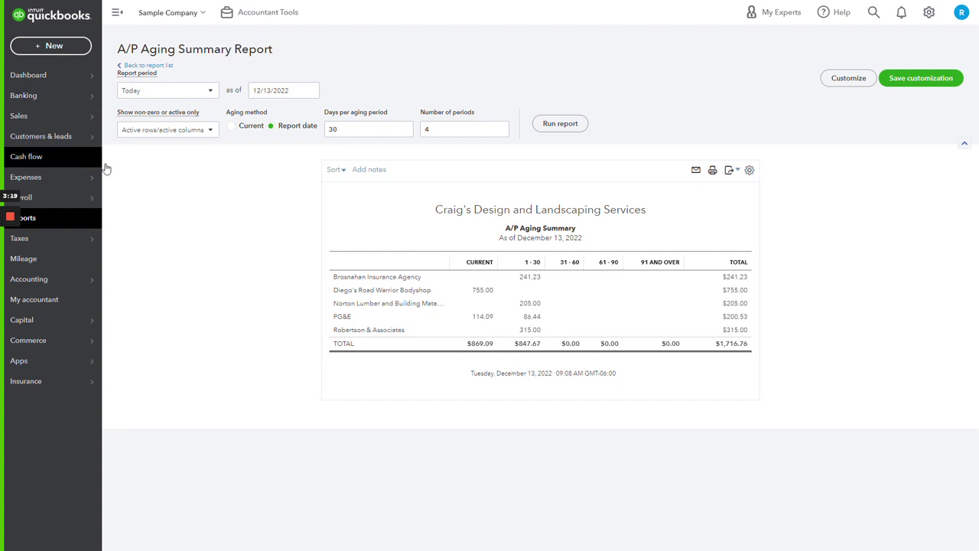
# Search the vendor list for "pg" and open the PG&E vendor record
pyautogui.moveTo(74, 176)
pyautogui.click(134, 215)
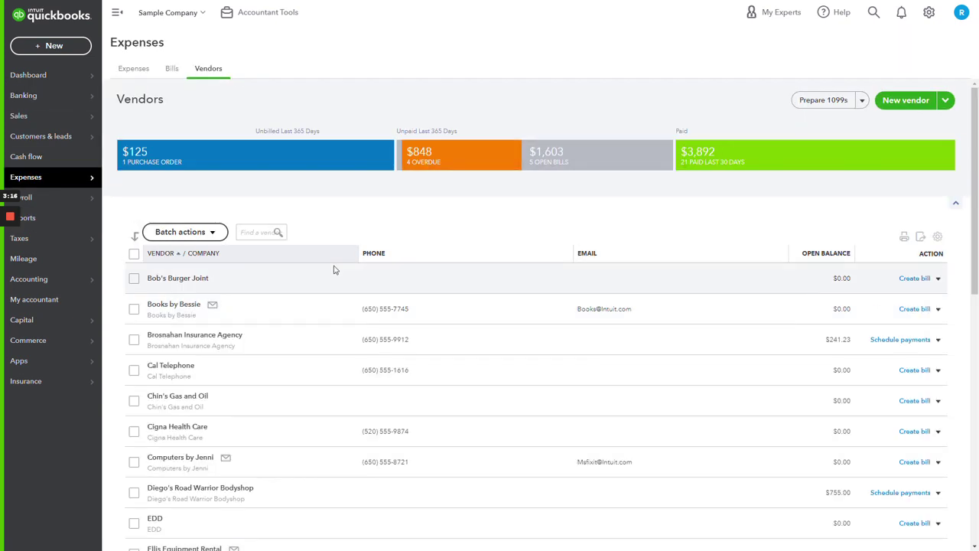
pyautogui.write('pg')
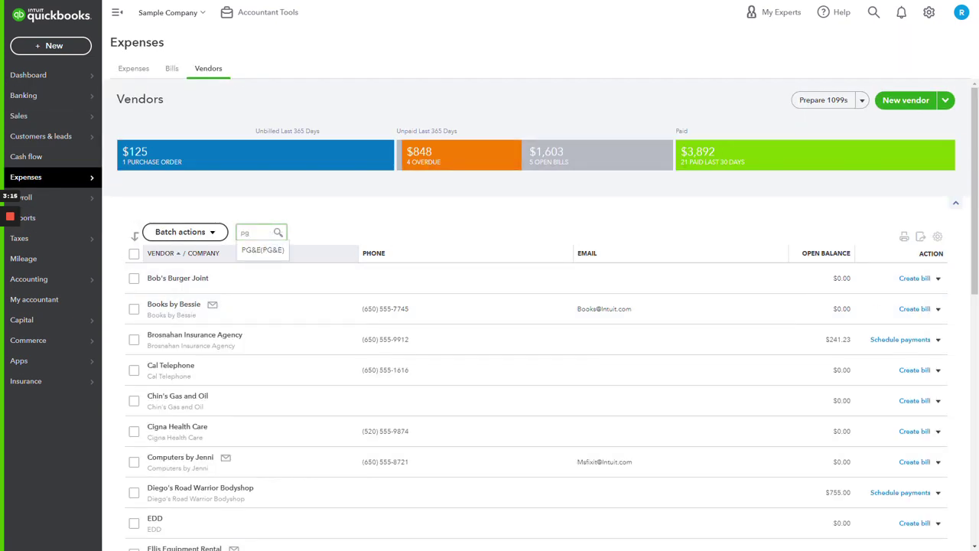
pyautogui.click(262, 250)
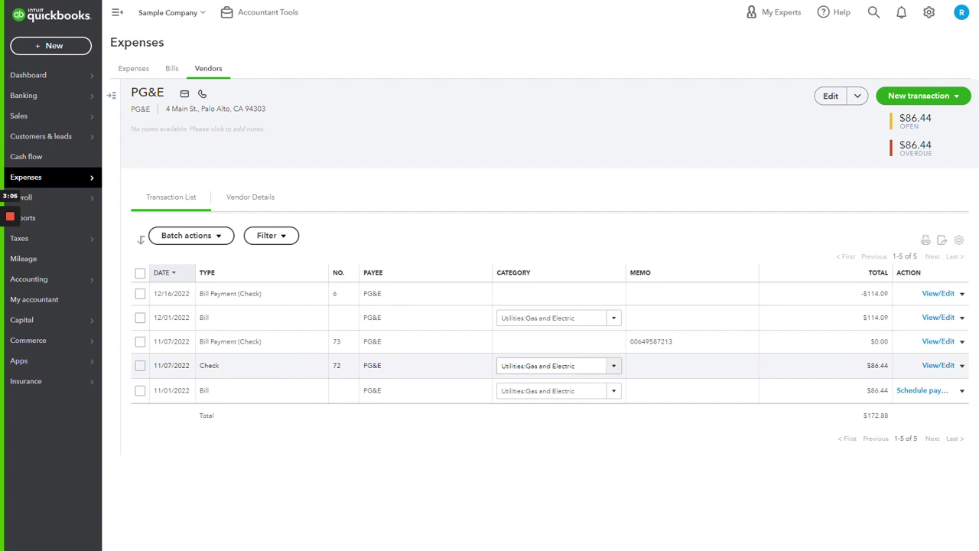
# Set the category of the 11/07/2022 check in PG&E's transaction list to Accounts Payable (A/P)
pyautogui.press('Tab')
pyautogui.write('accou')
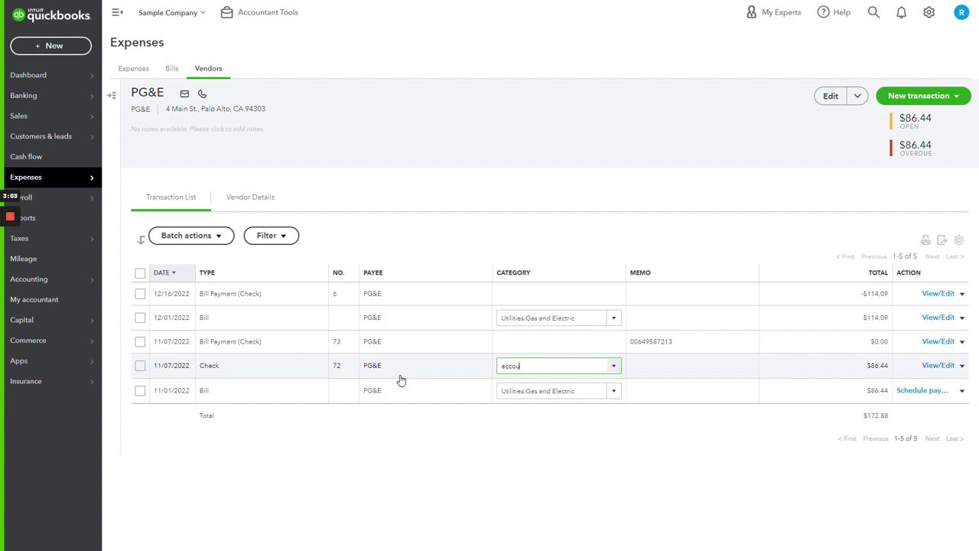
pyautogui.write('nt')
pyautogui.click(507, 426)
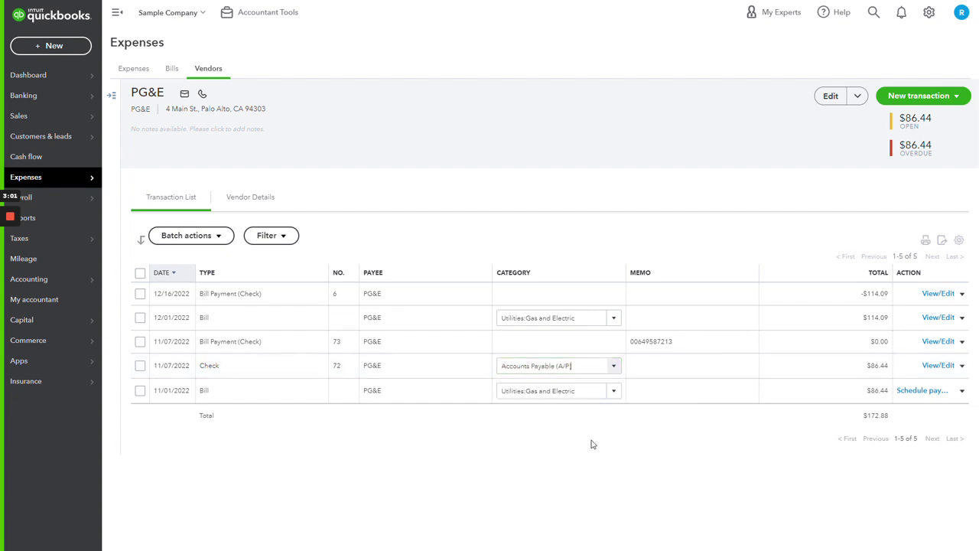
pyautogui.click(674, 466)
# Start paying bills and select the overdue PG&E bill with its 86.44 credit applied
pyautogui.click(40, 47)
pyautogui.click(175, 162)
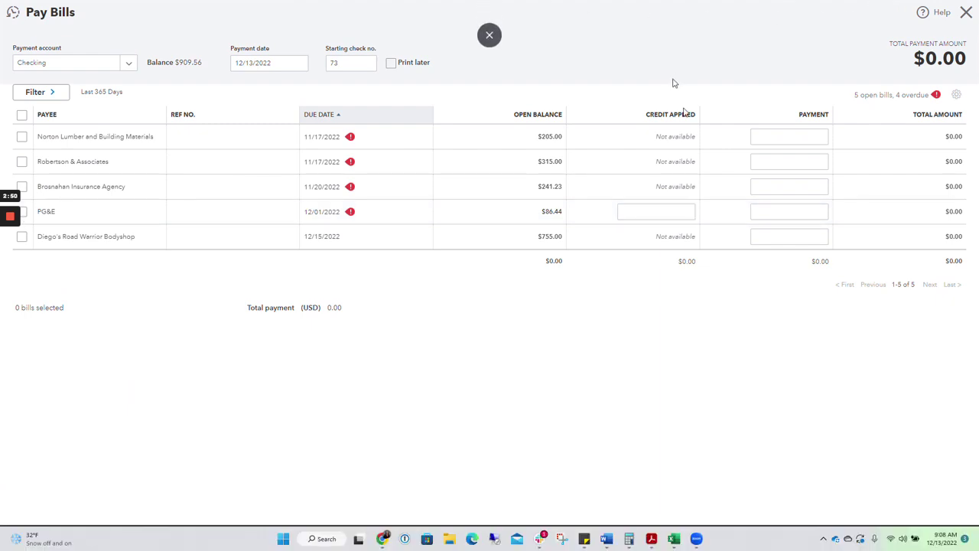
pyautogui.click(490, 35)
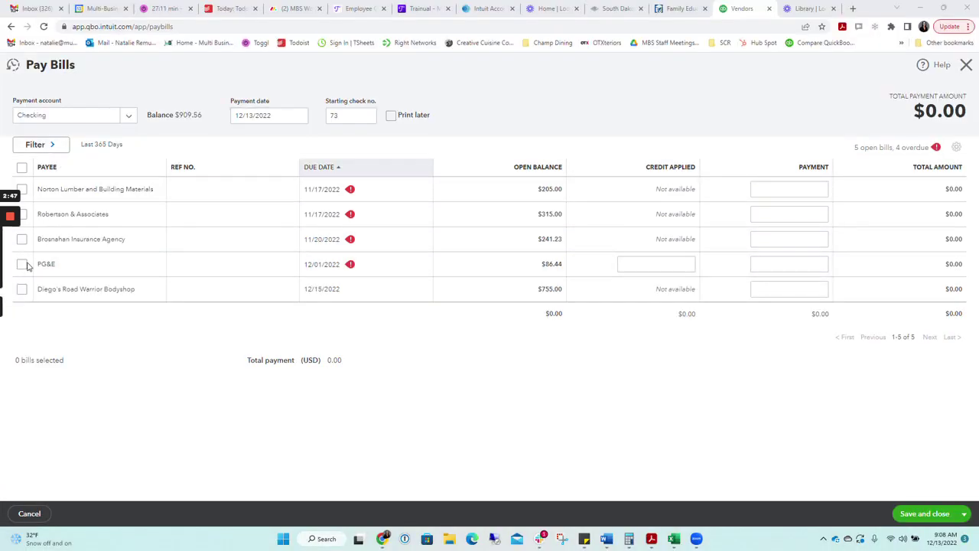
pyautogui.click(943, 7)
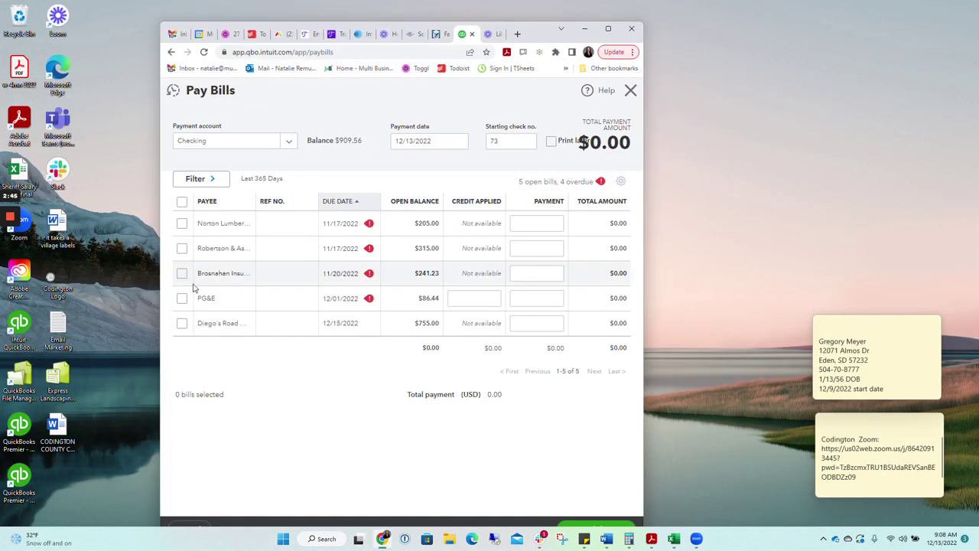
pyautogui.click(181, 298)
pyautogui.click(608, 28)
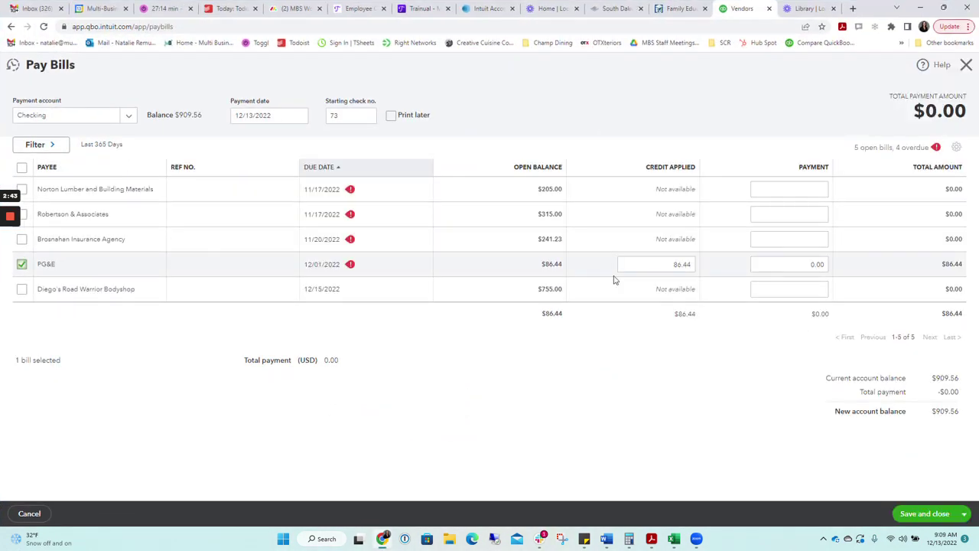
pyautogui.press('F11')
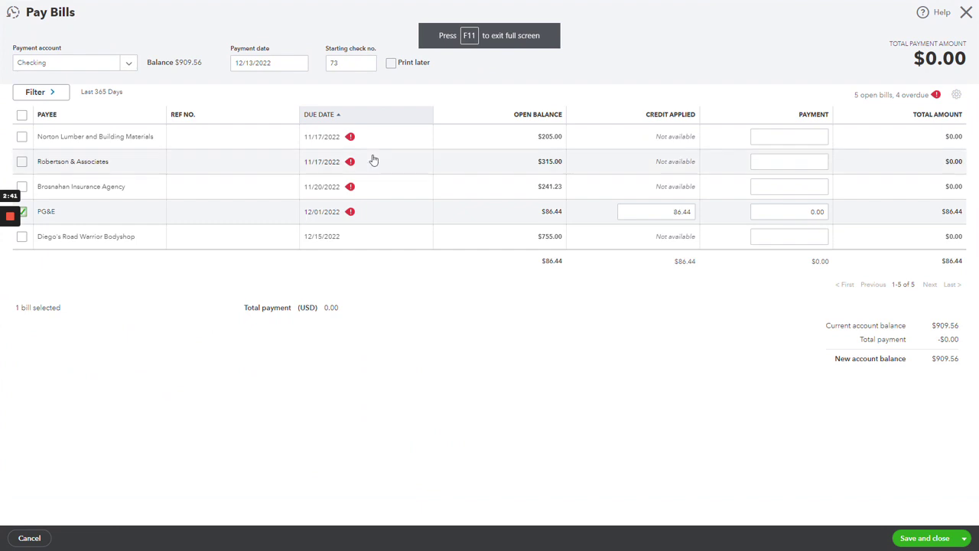
# Set the payment date to 11/07/2022 and save the PG&E bill payment
pyautogui.click(299, 63)
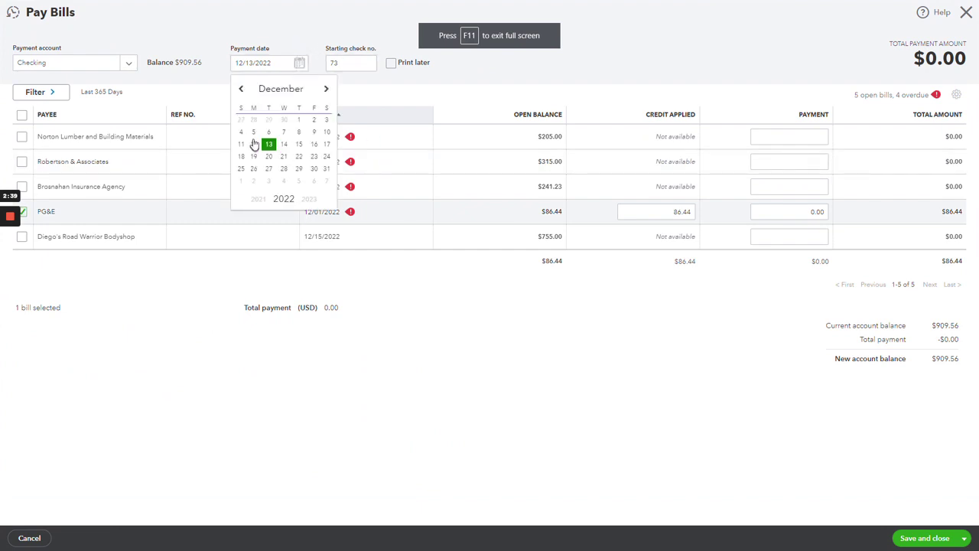
pyautogui.click(243, 90)
pyautogui.click(254, 132)
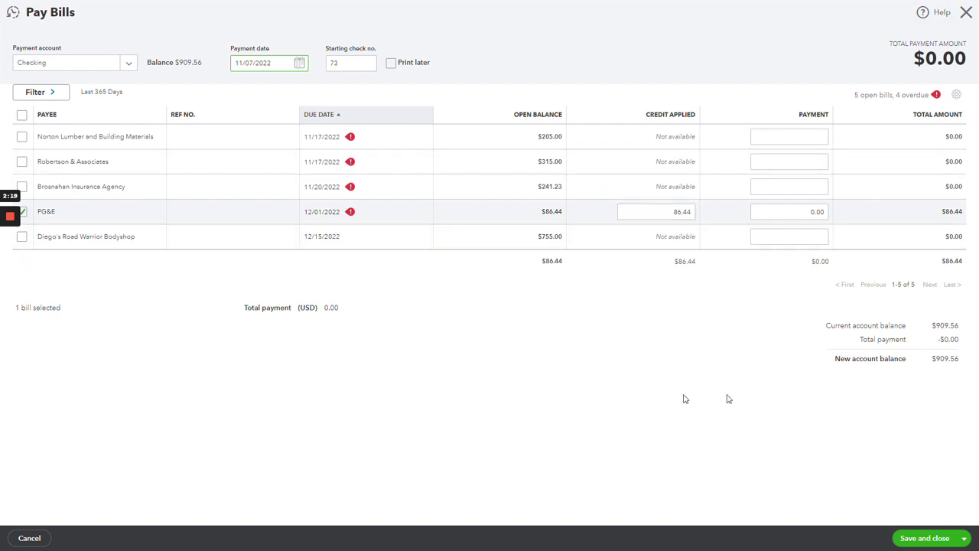
pyautogui.click(641, 398)
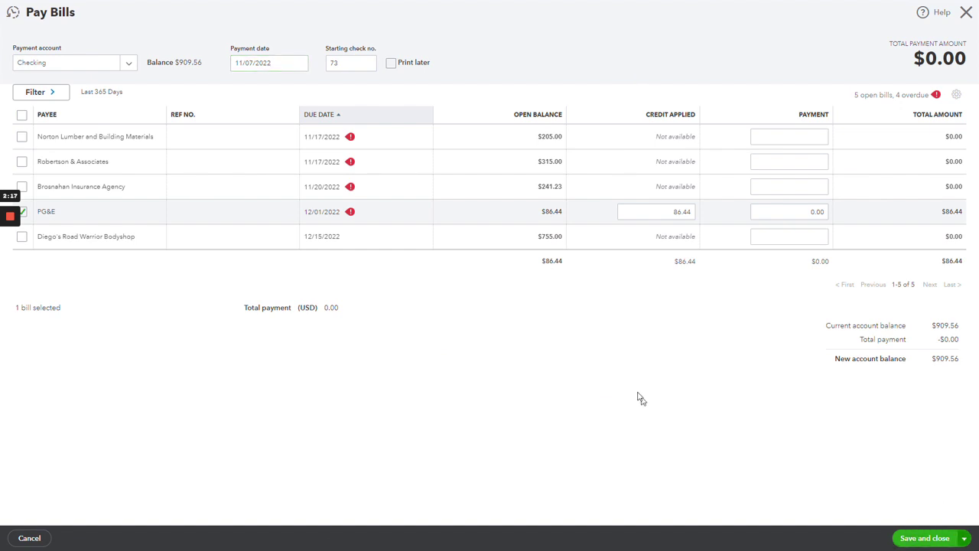
# Run the Profit and Loss report for the period 11/01/2022 to 11/30/2022
pyautogui.click(29, 220)
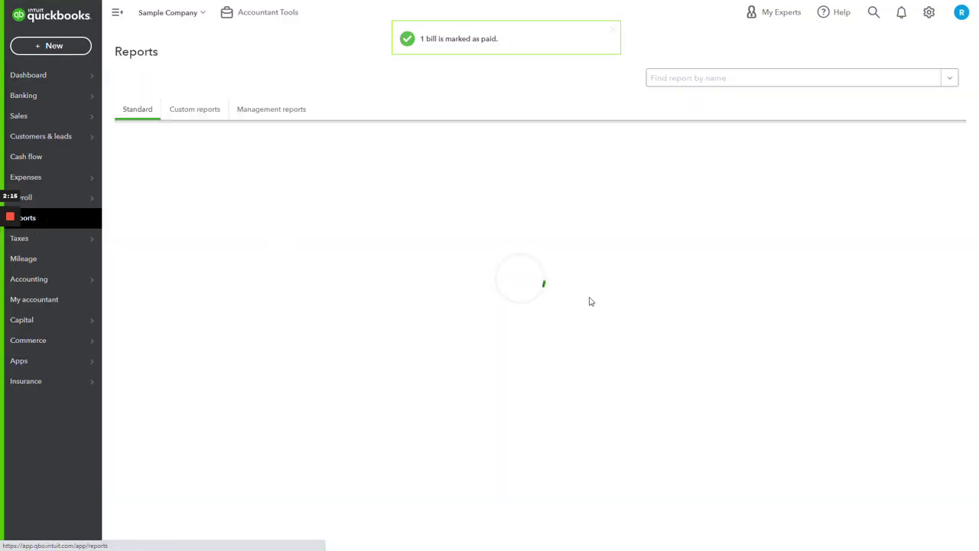
pyautogui.click(603, 186)
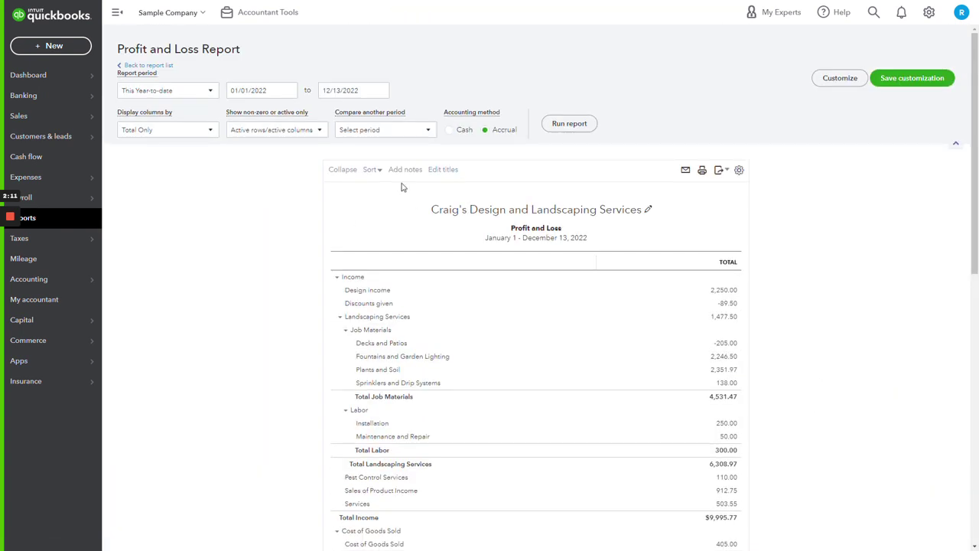
pyautogui.click(260, 90)
pyautogui.write('11/01/202')
pyautogui.press('Tab')
pyautogui.write('11')
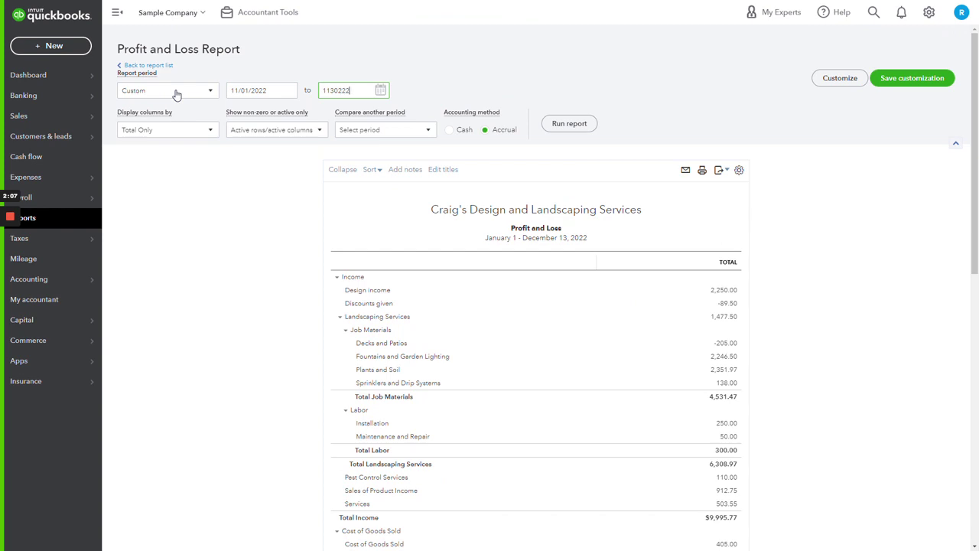
pyautogui.write('30222')
pyautogui.press('BackSpace')
pyautogui.press('BackSpace')
pyautogui.press('BackSpace')
pyautogui.press('BackSpace')
pyautogui.press('BackSpace')
pyautogui.press('BackSpace')
pyautogui.press('BackSpace')
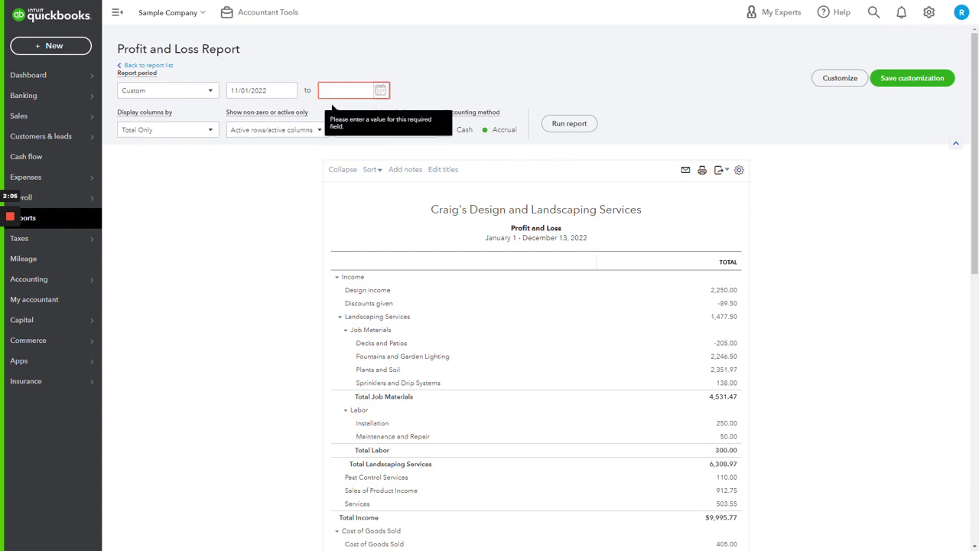
pyautogui.write('113022')
pyautogui.click(569, 124)
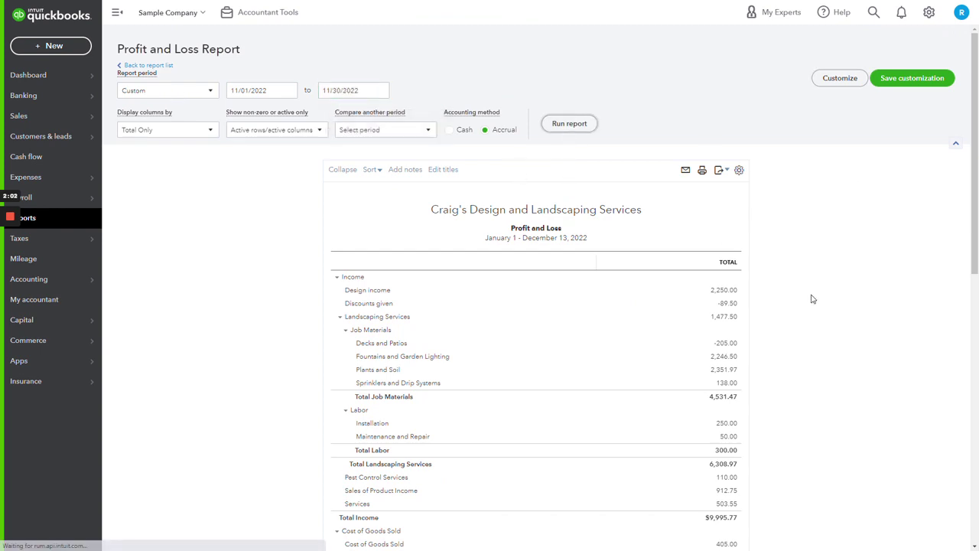
# Open the transactions behind the Gas and Electric amount in the November Profit and Loss report
pyautogui.scroll(-5, 811, 297)
pyautogui.scroll(-3, 823, 377)
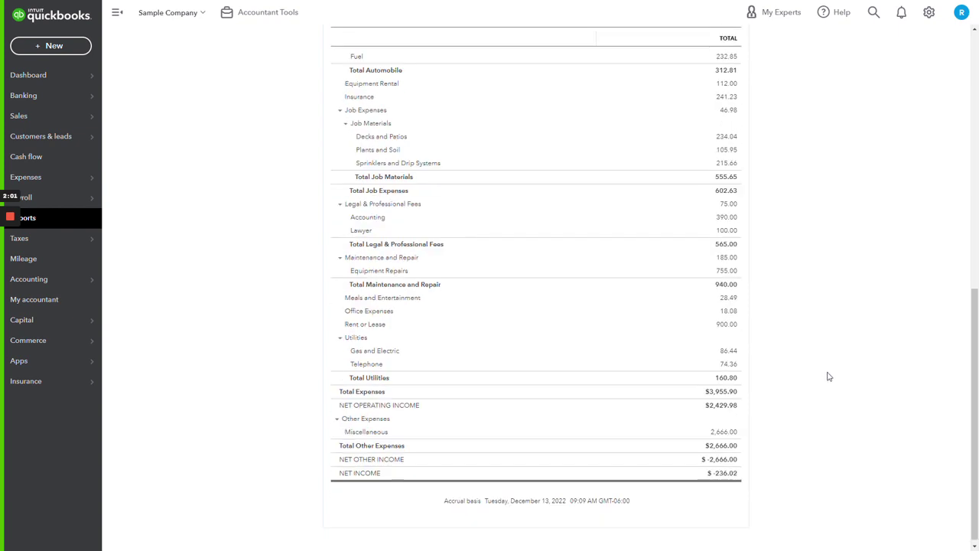
pyautogui.click(736, 353)
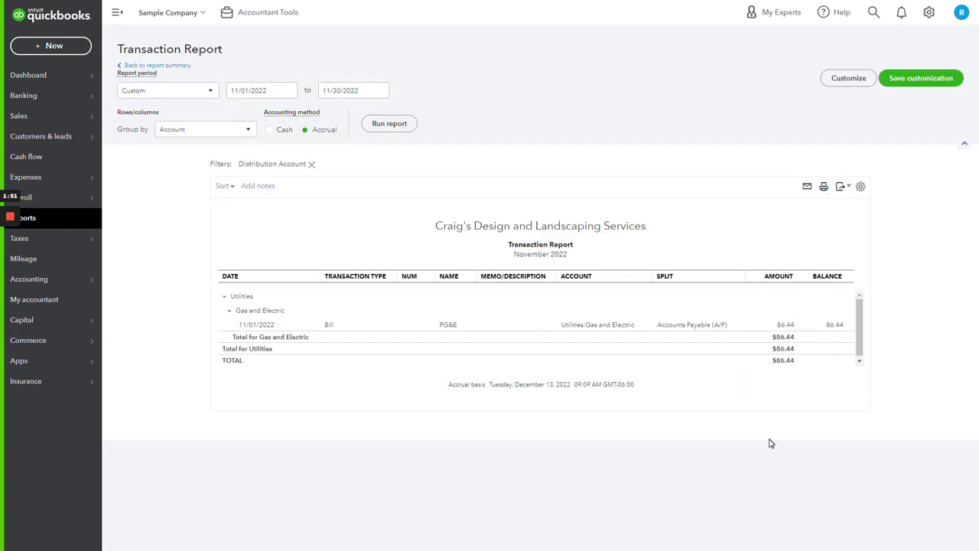
# Return to the report list and open the Accounts payable aging summary again
pyautogui.click(70, 217)
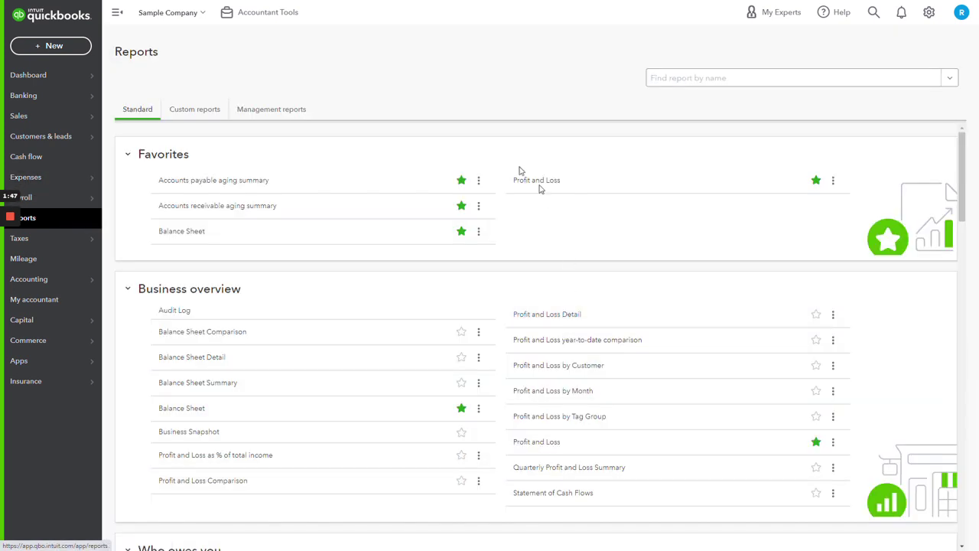
pyautogui.click(203, 183)
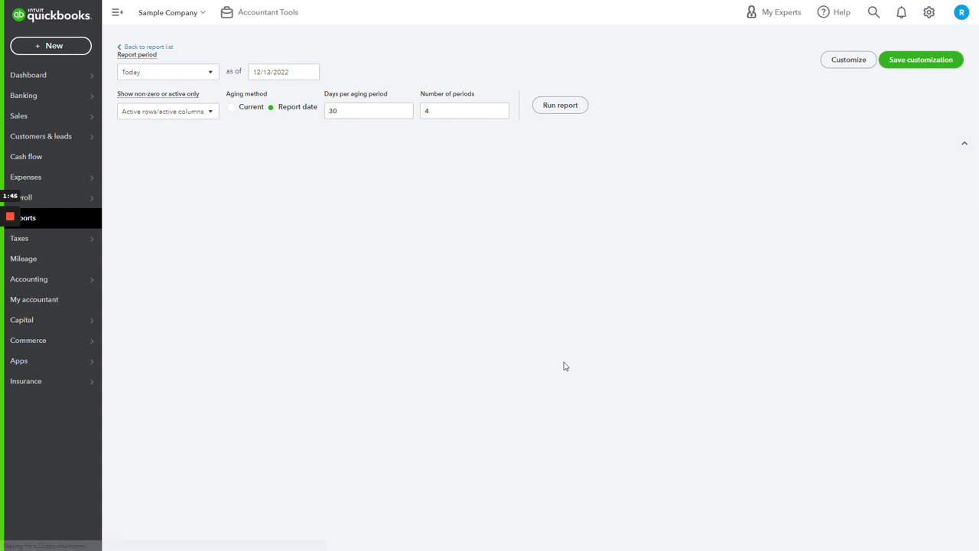